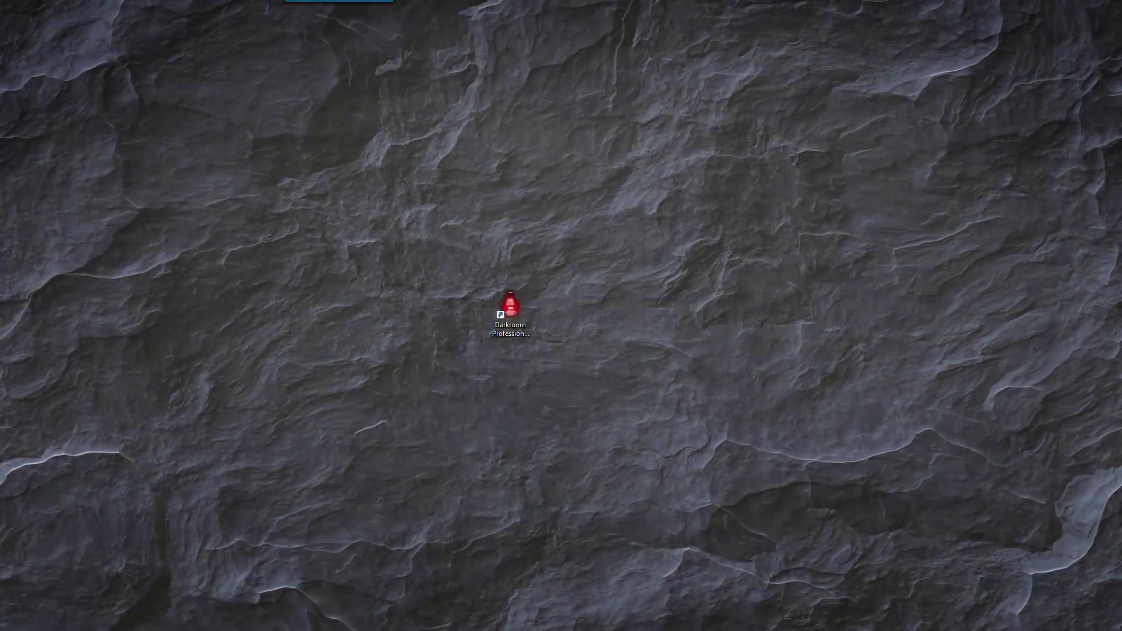
# - Launch Darkroom Professional from its desktop shortcut, then quit it from the trial screen
pyautogui.click(510, 299)
pyautogui.doubleClick(510, 299)
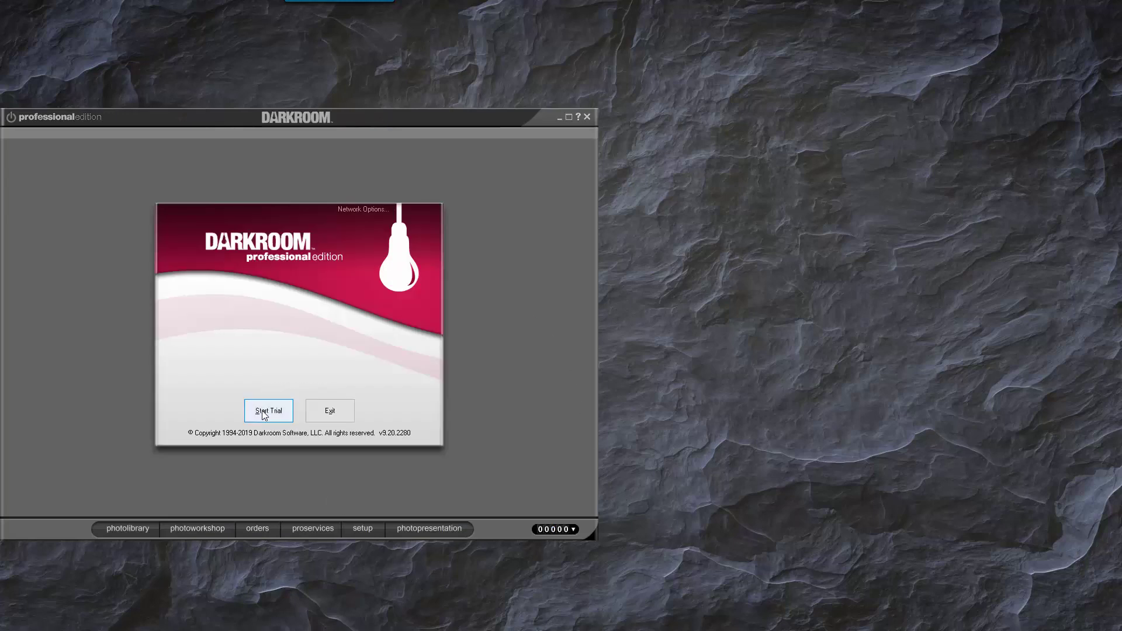
pyautogui.click(338, 413)
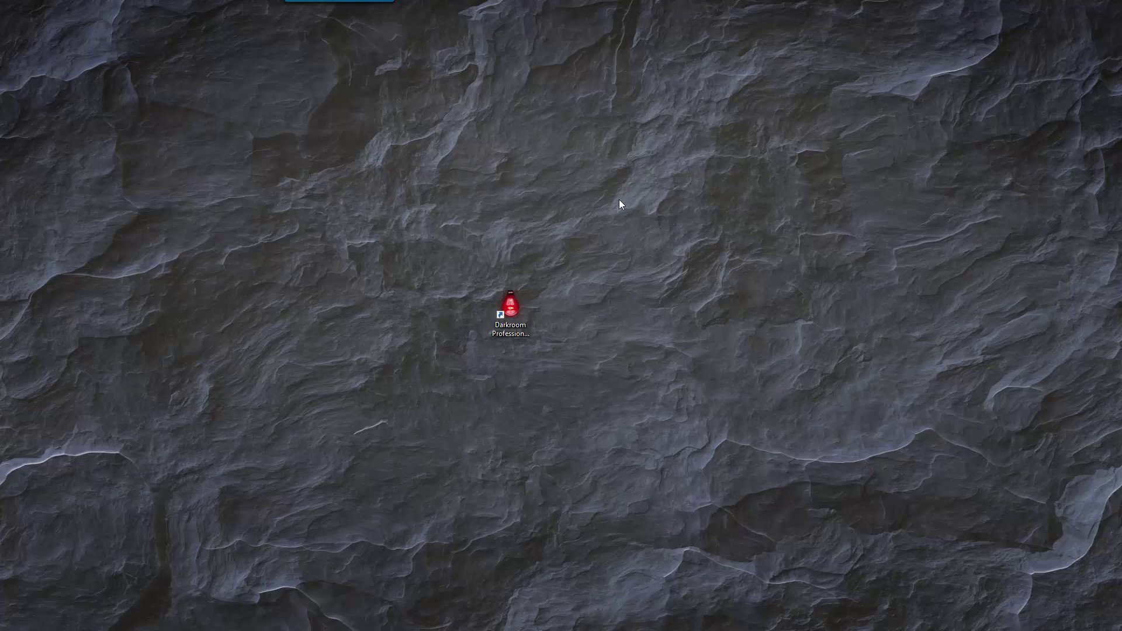
# - On the Darkroom site, go from Support to Core, Pro & Assembly downloads and open the key driver update
pyautogui.moveTo(808, 44); pyautogui.dragTo(480, 41)
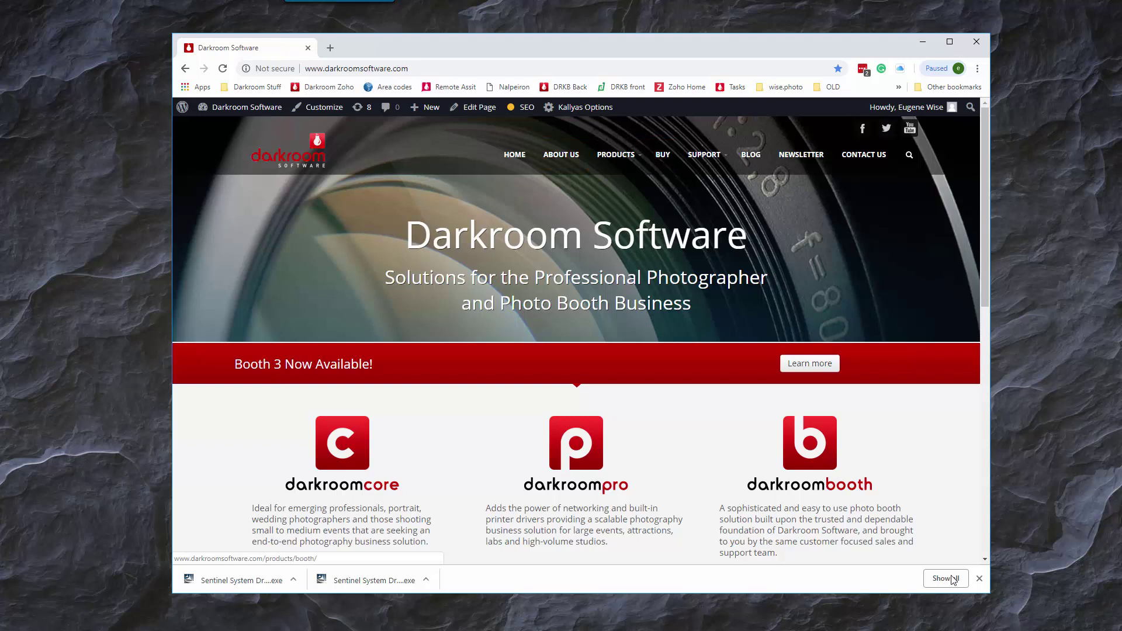
pyautogui.click(979, 578)
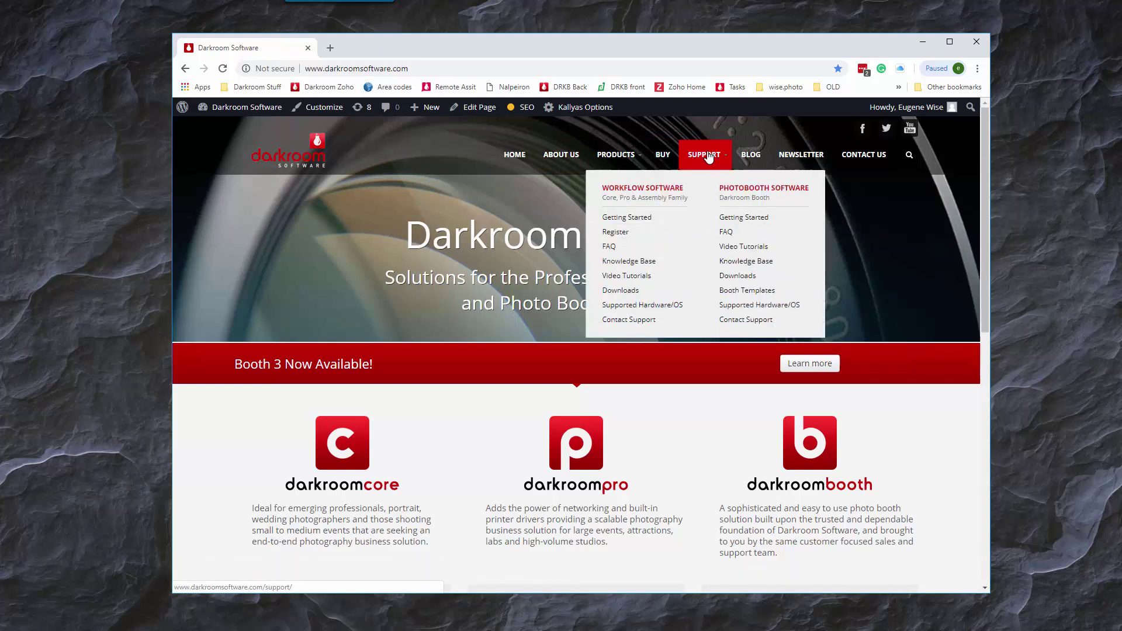
pyautogui.click(704, 154)
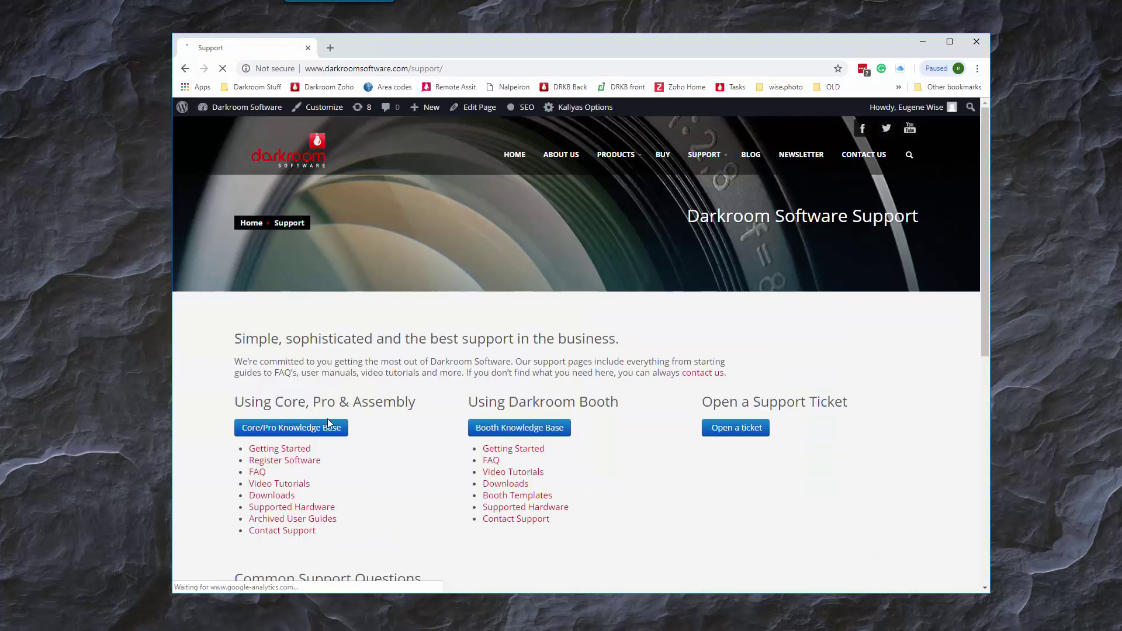
pyautogui.click(273, 501)
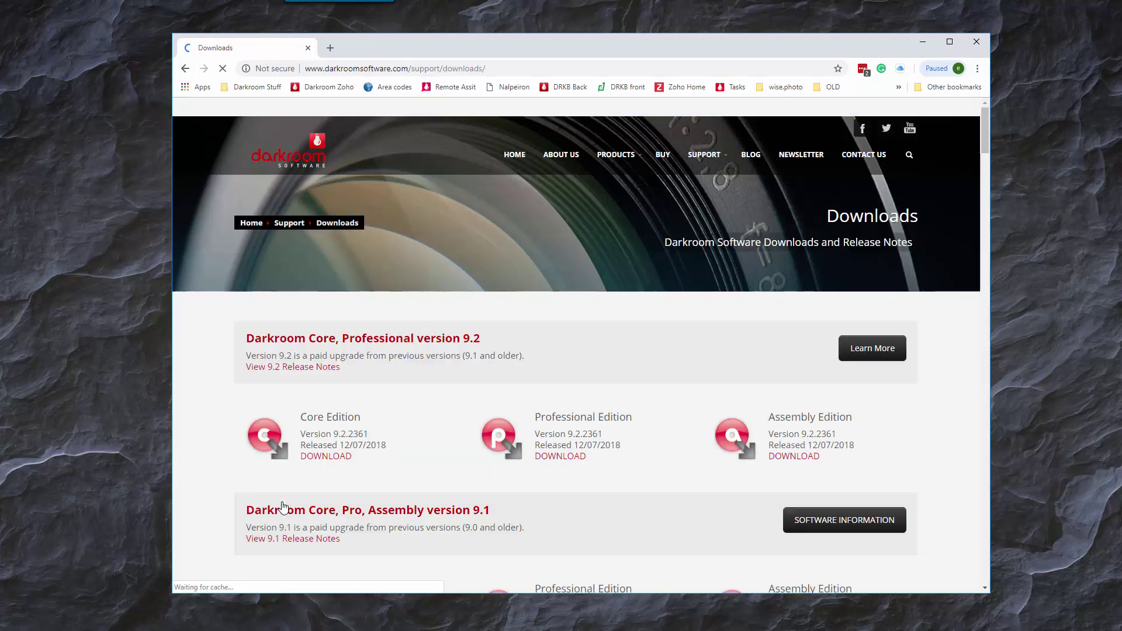
pyautogui.scroll(-2, 457, 316)
pyautogui.scroll(-4, 455, 315)
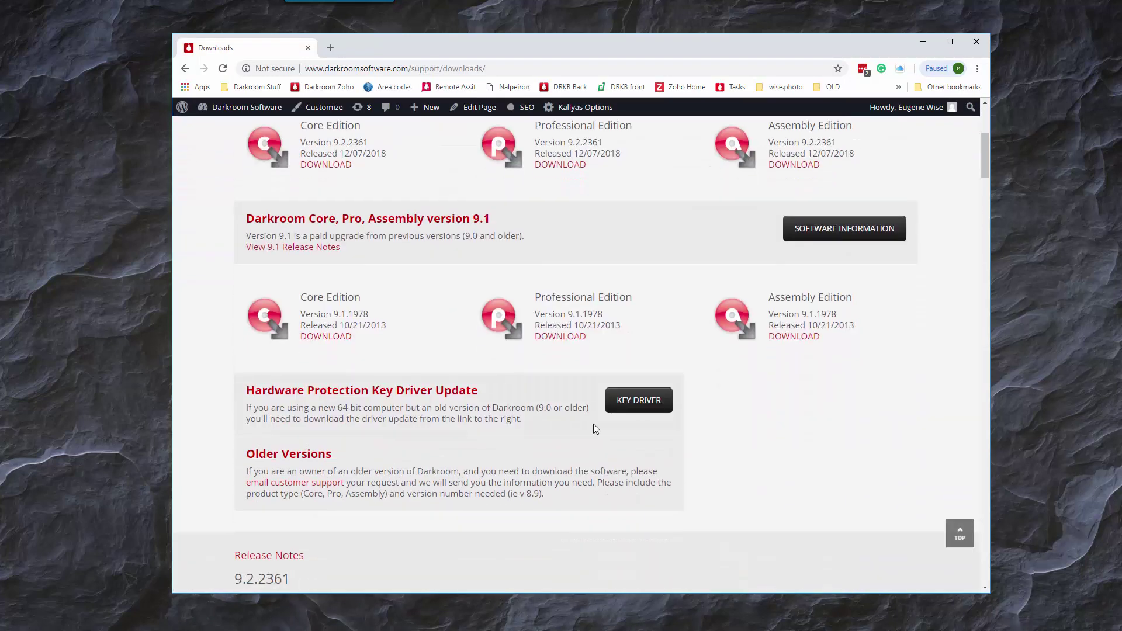
pyautogui.click(642, 403)
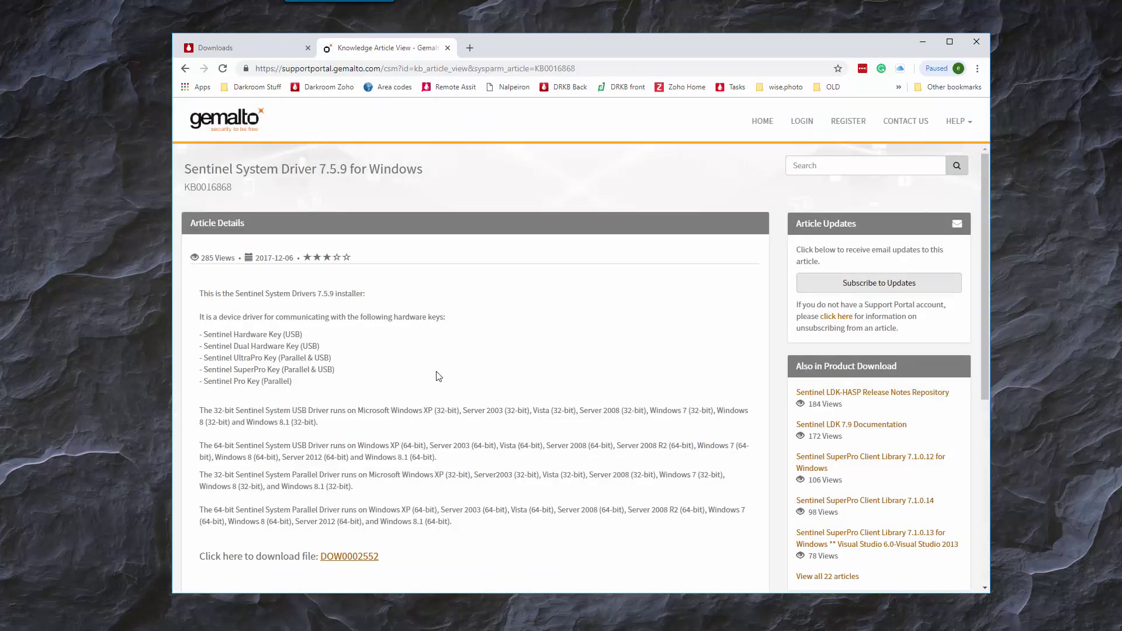
# - Download the Sentinel System Driver 7.5.9 installer after accepting the SafeNet license, and open the download's options
pyautogui.click(359, 557)
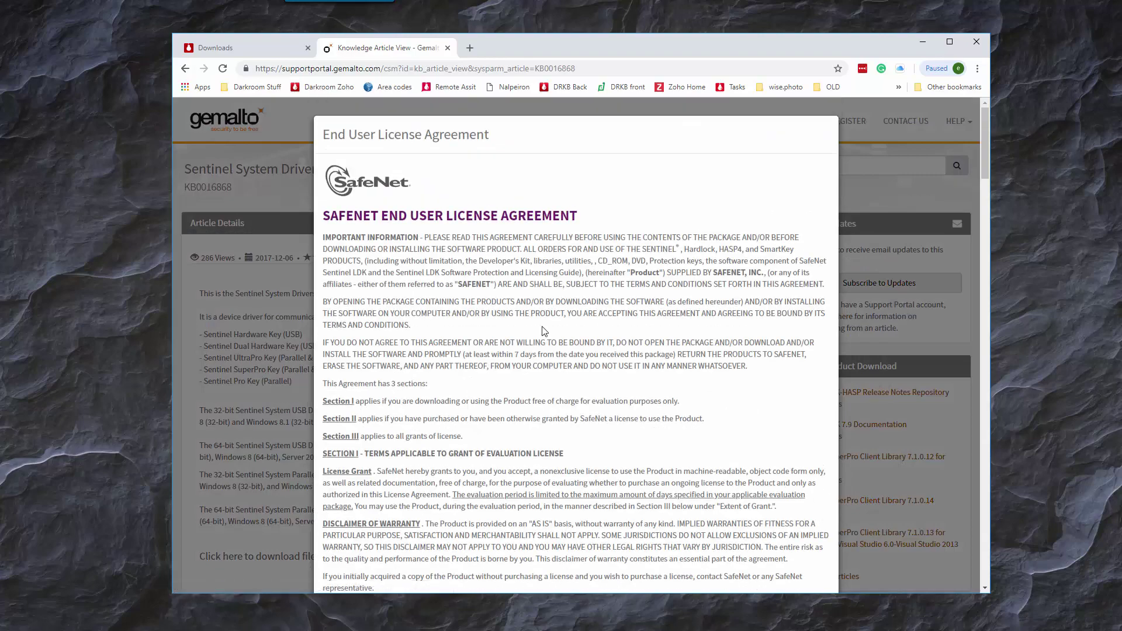
pyautogui.scroll(-10, 573, 379)
pyautogui.scroll(-10, 572, 379)
pyautogui.scroll(-10, 573, 379)
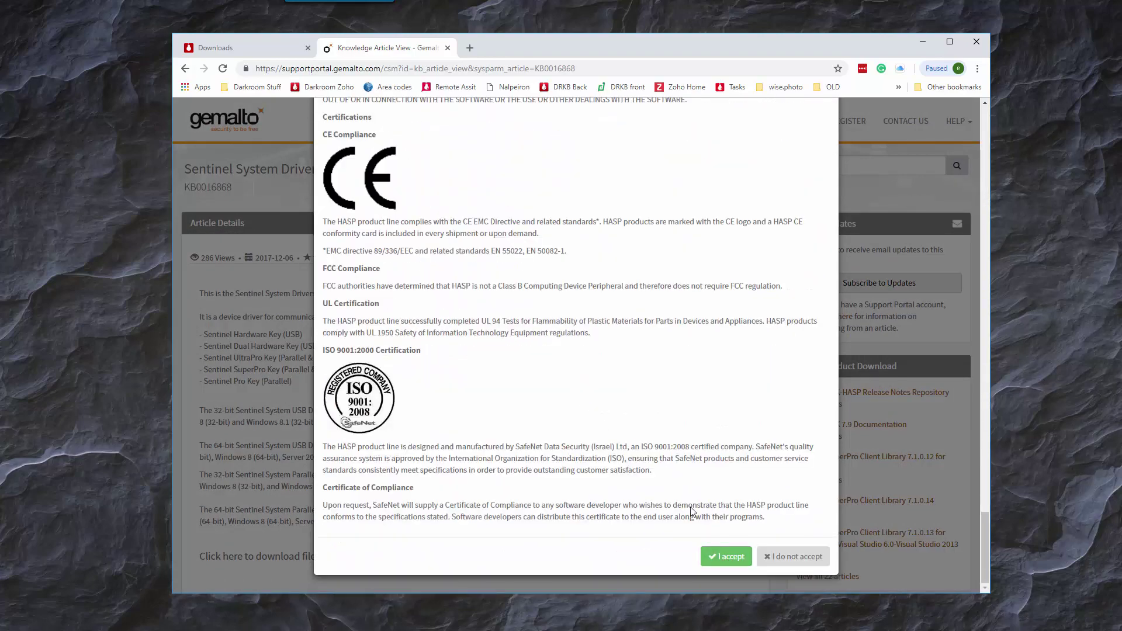
pyautogui.click(726, 557)
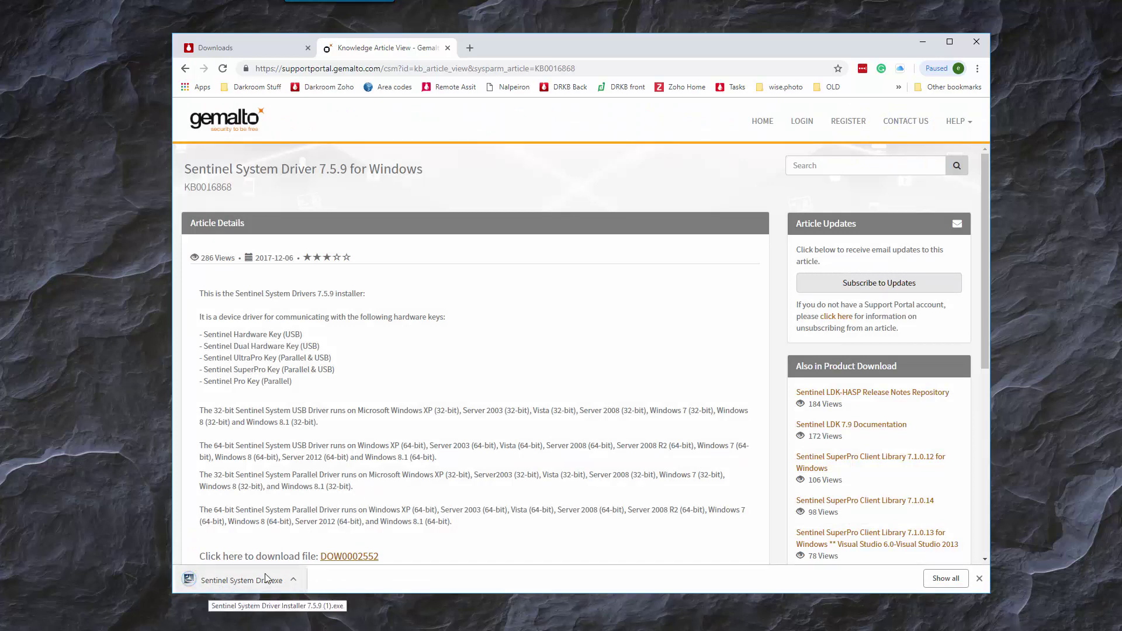
pyautogui.click(295, 582)
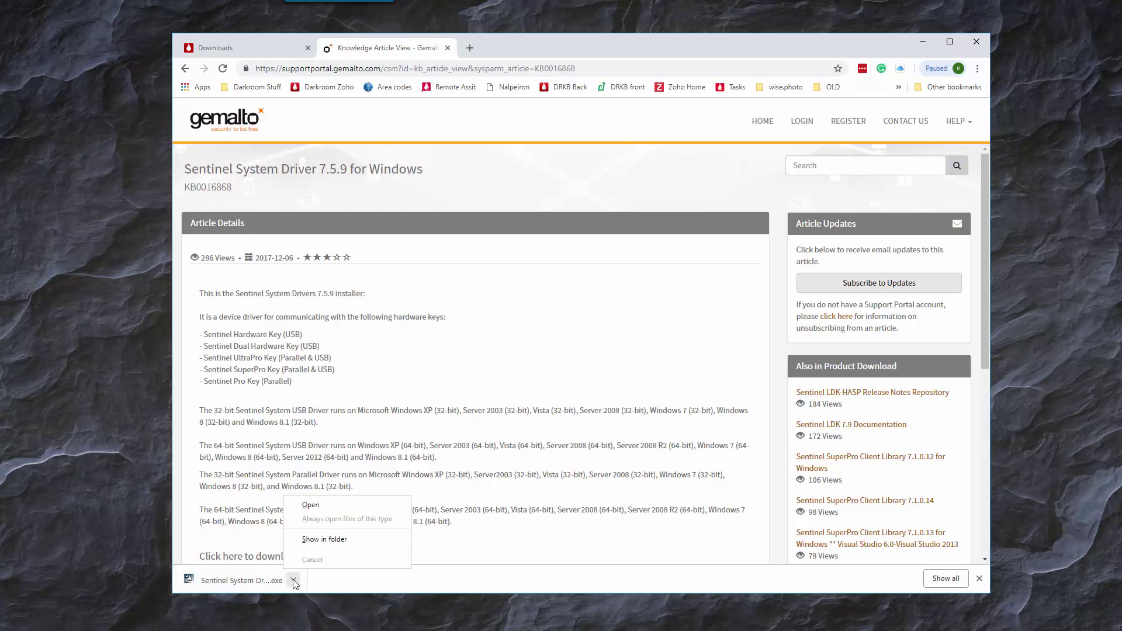
# - Copy the Sentinel installer from Downloads to the desktop, minimizing the browser and folder windows
pyautogui.click(324, 542)
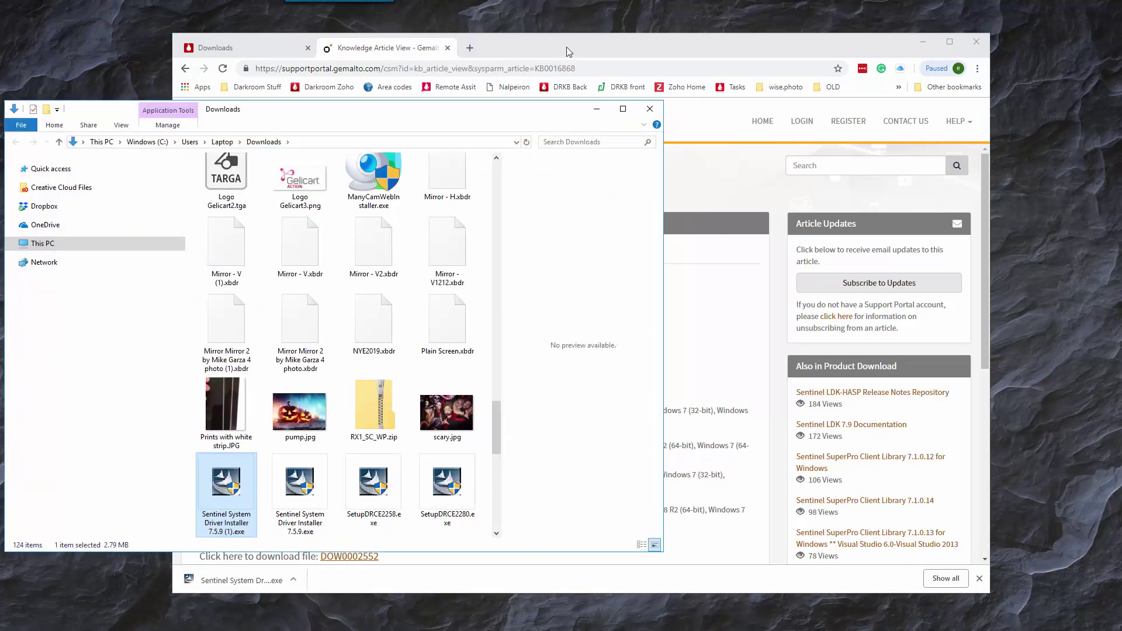
pyautogui.moveTo(226, 491); pyautogui.dragTo(104, 71)
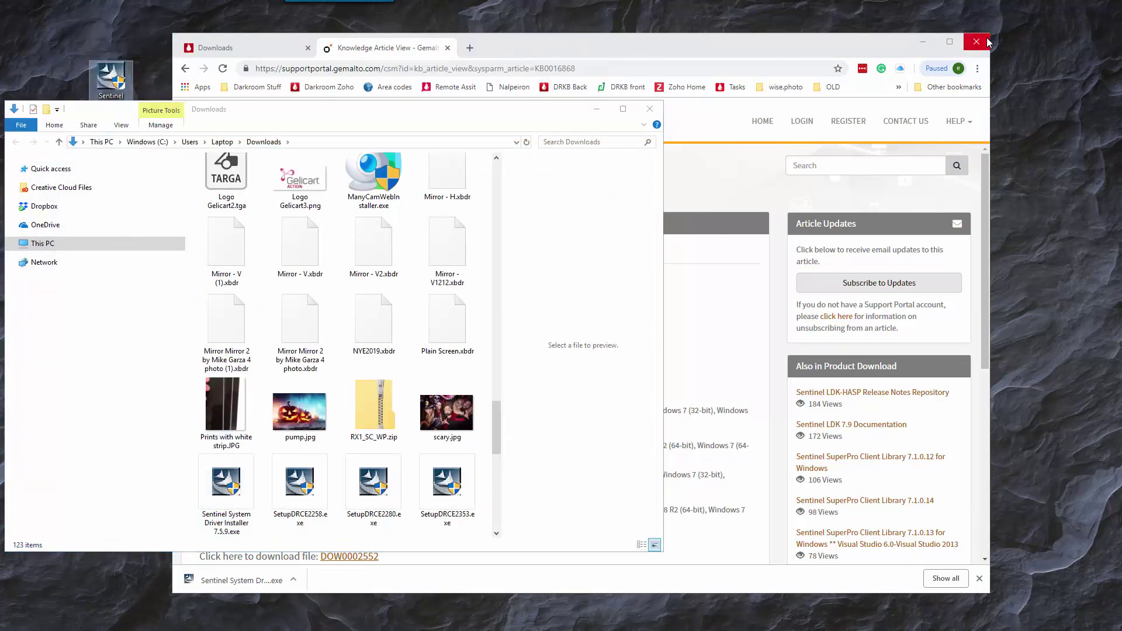
pyautogui.click(922, 42)
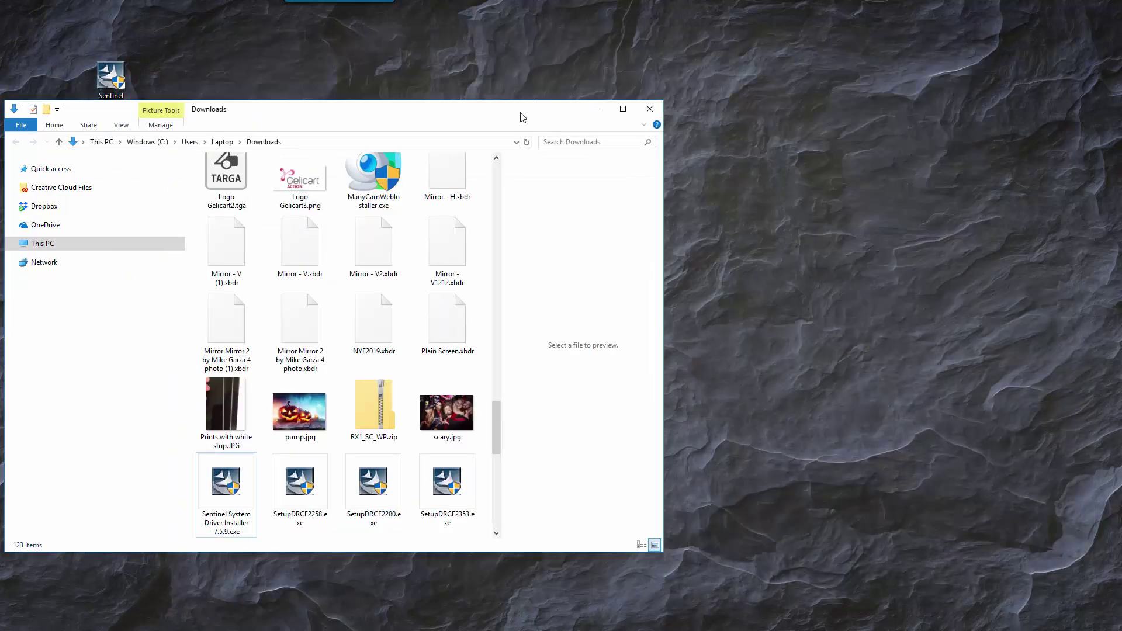
pyautogui.click(595, 111)
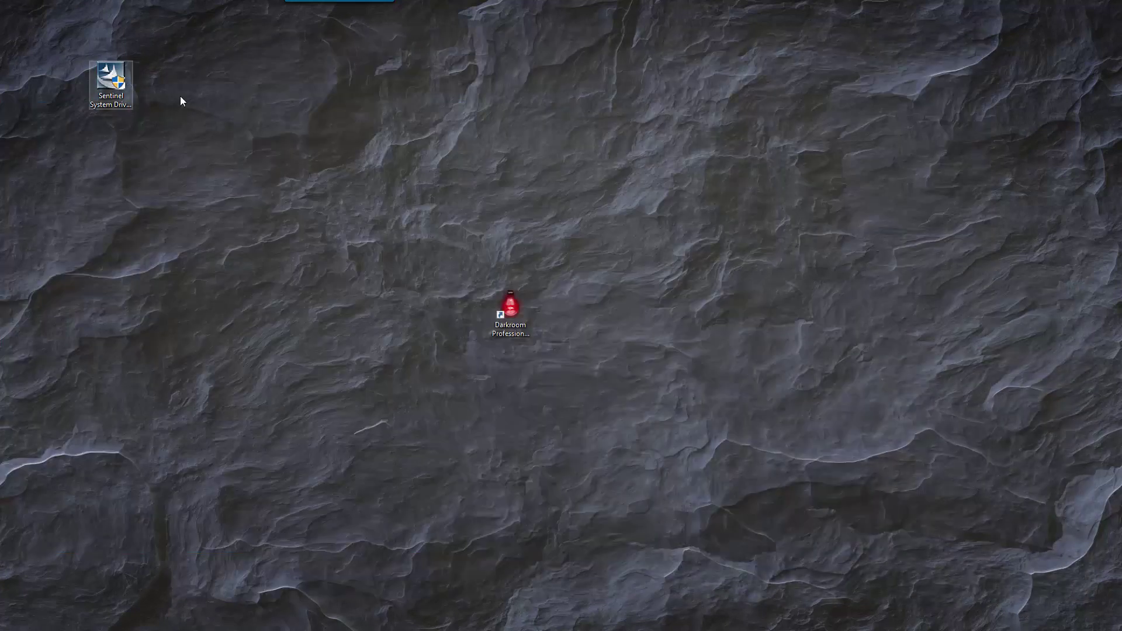
pyautogui.moveTo(111, 79); pyautogui.dragTo(555, 311)
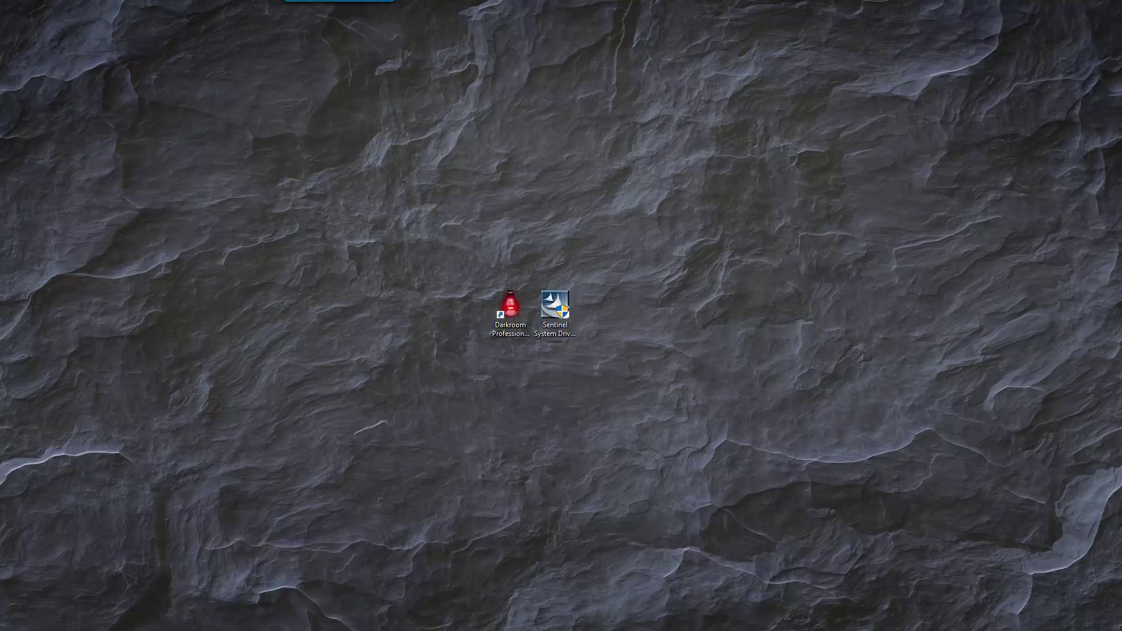
# - Run the Sentinel System Driver 7.5.9 wizard: accept the license, install, and finish
pyautogui.doubleClick(555, 305)
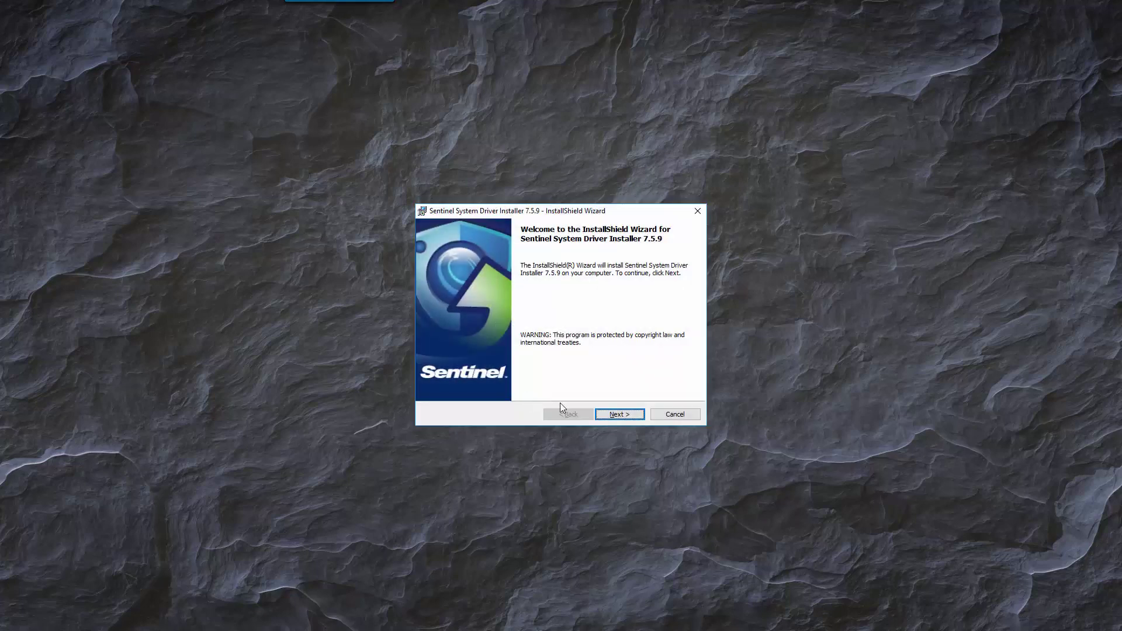
pyautogui.click(619, 416)
pyautogui.click(538, 373)
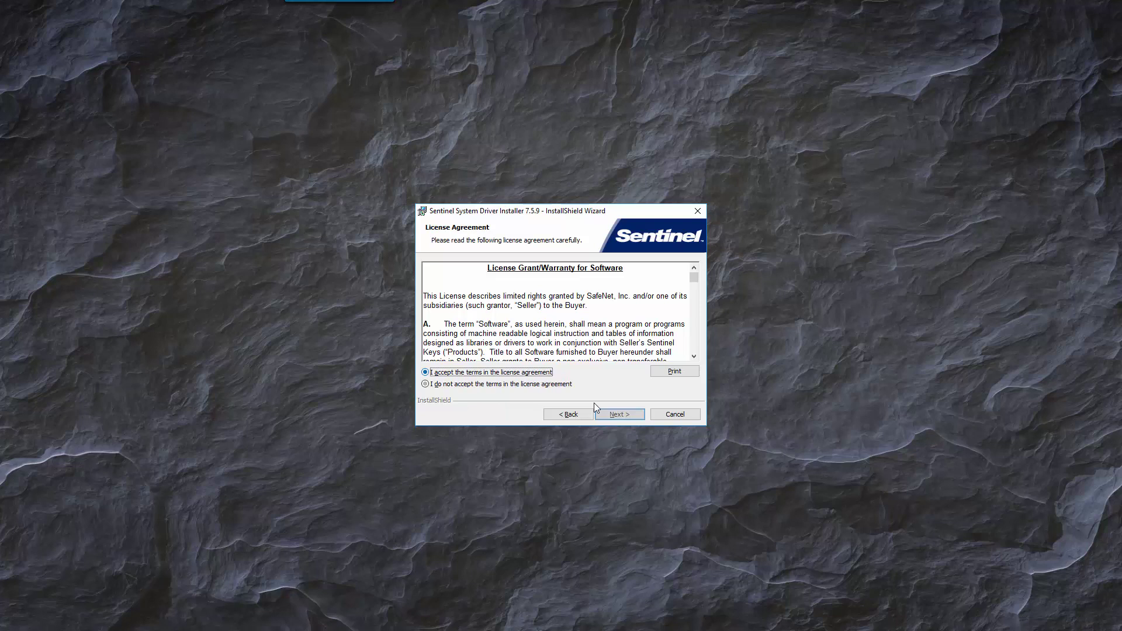
pyautogui.click(619, 414)
pyautogui.click(620, 414)
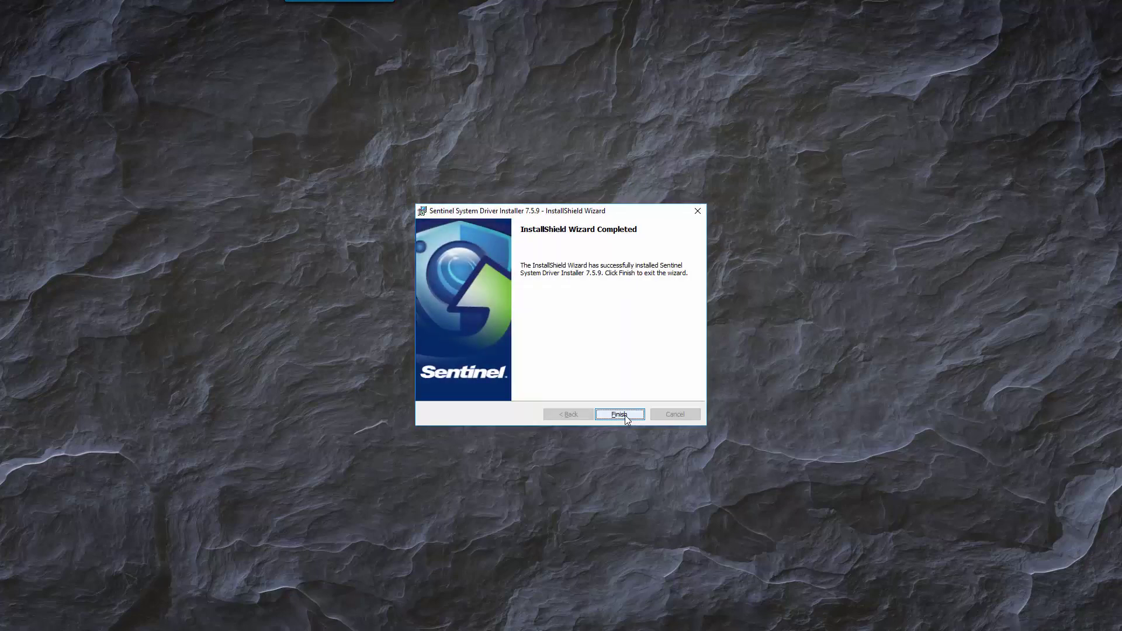
pyautogui.click(620, 414)
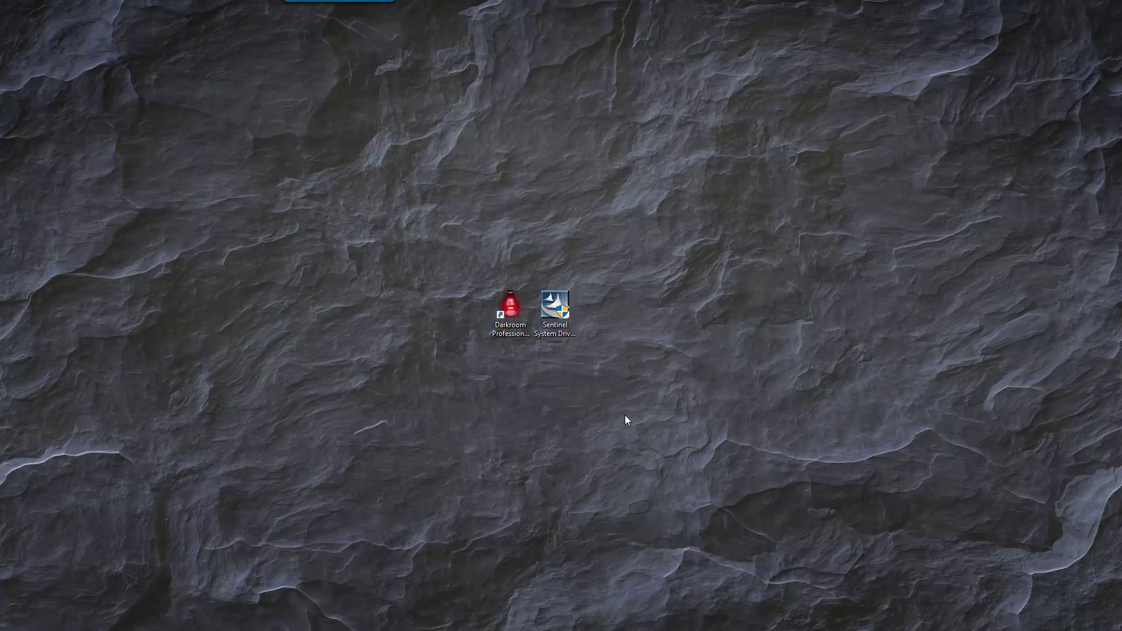
pyautogui.doubleClick(517, 306)
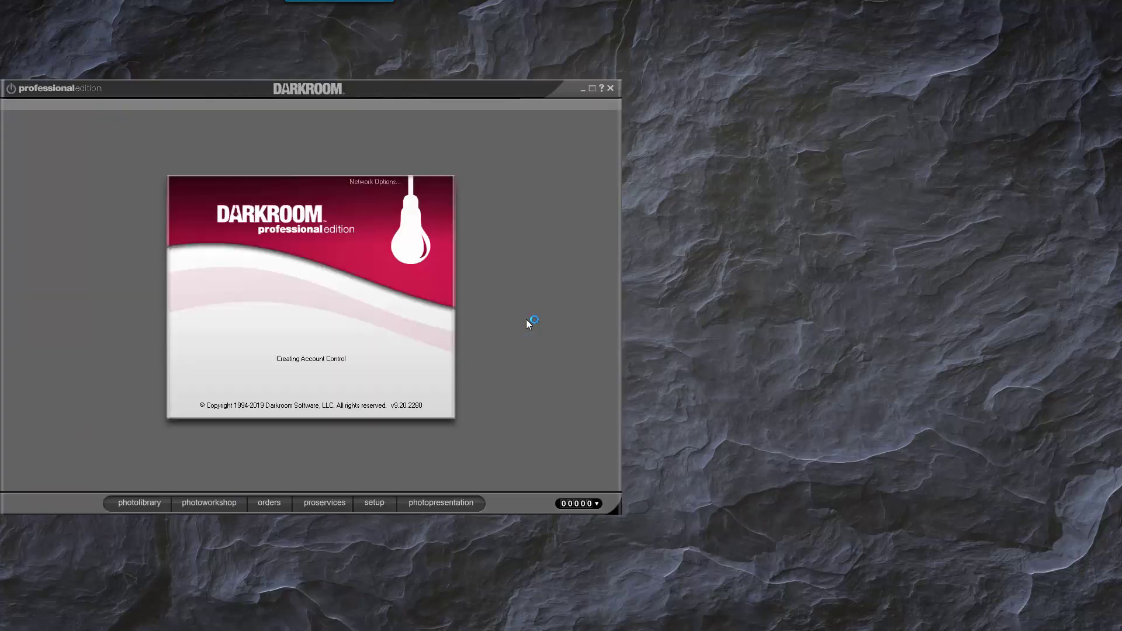
pyautogui.click(281, 382)
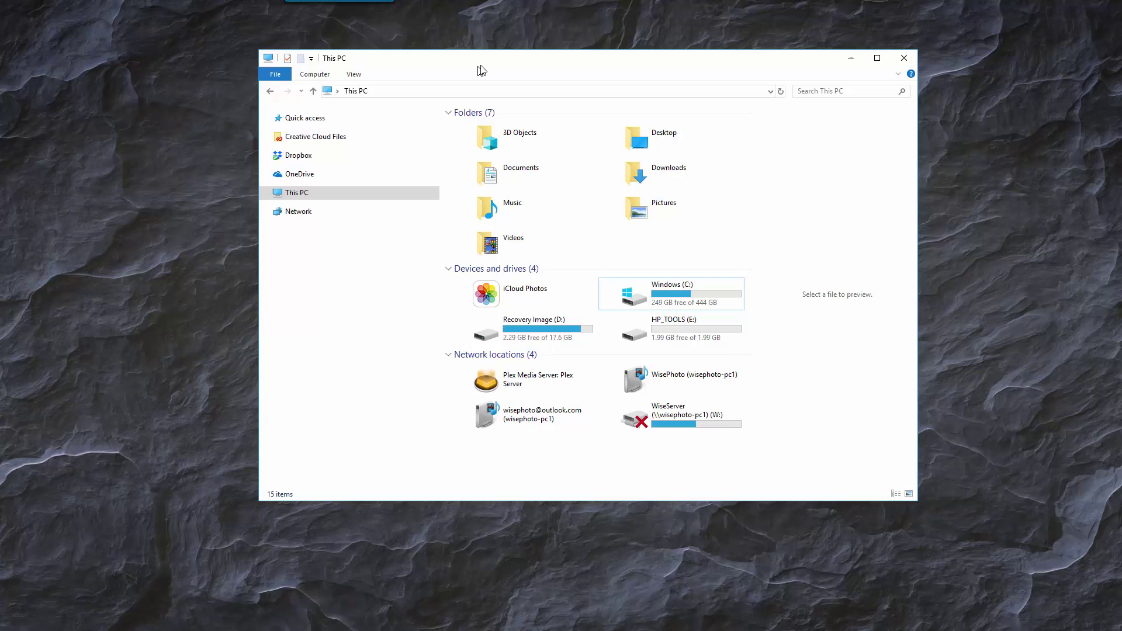
# - Open This PC's Properties, centre the System window, and launch Device Manager from it
pyautogui.rightClick(301, 192)
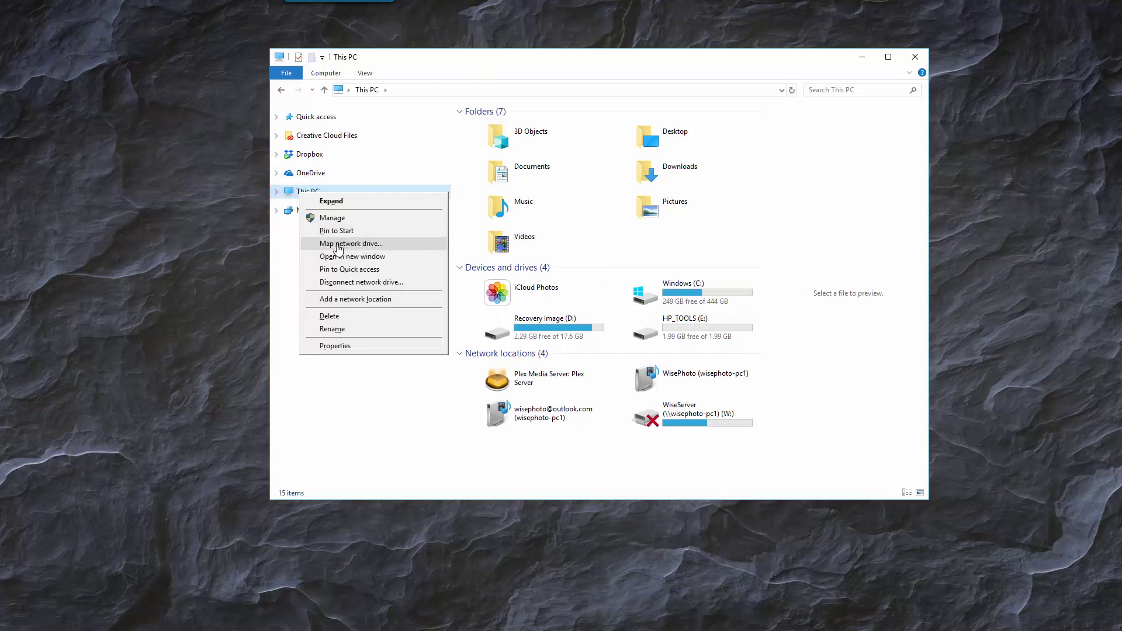
pyautogui.click(357, 350)
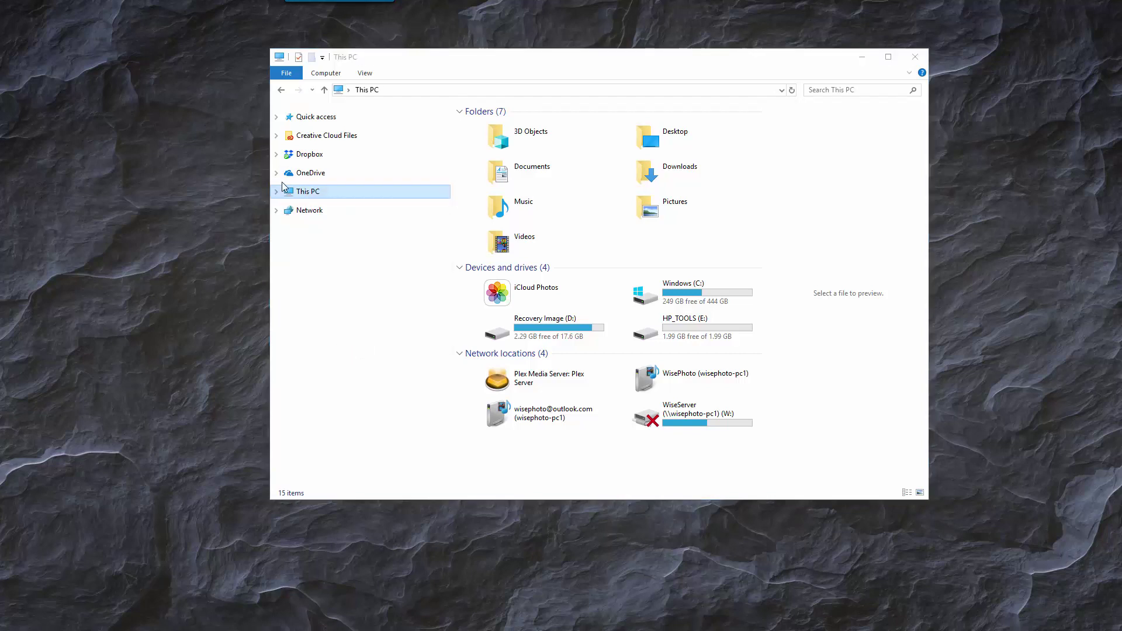
pyautogui.moveTo(333, 105); pyautogui.dragTo(646, 129)
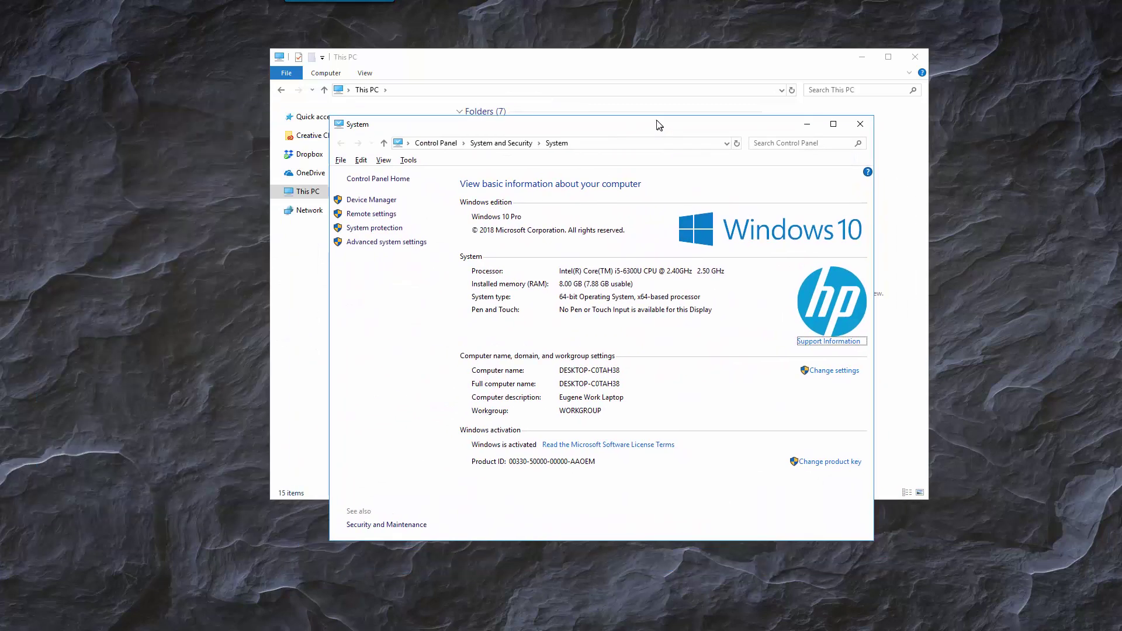
pyautogui.click(370, 199)
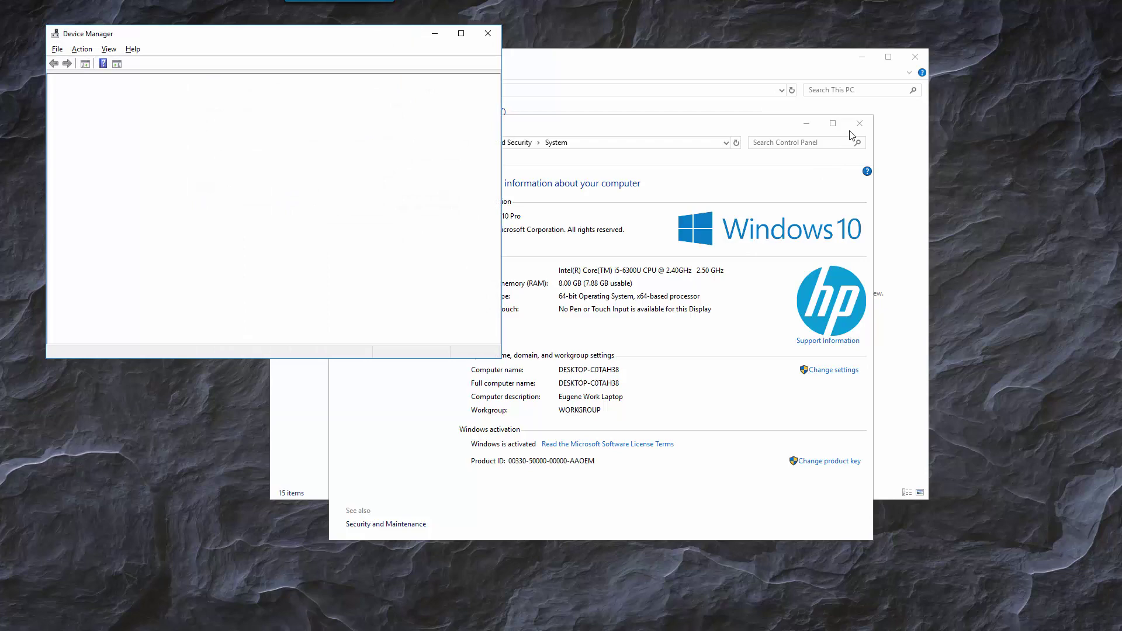
# - Close the System and This PC windows, enlarge Device Manager, and expand Universal Serial Bus controllers
pyautogui.click(860, 124)
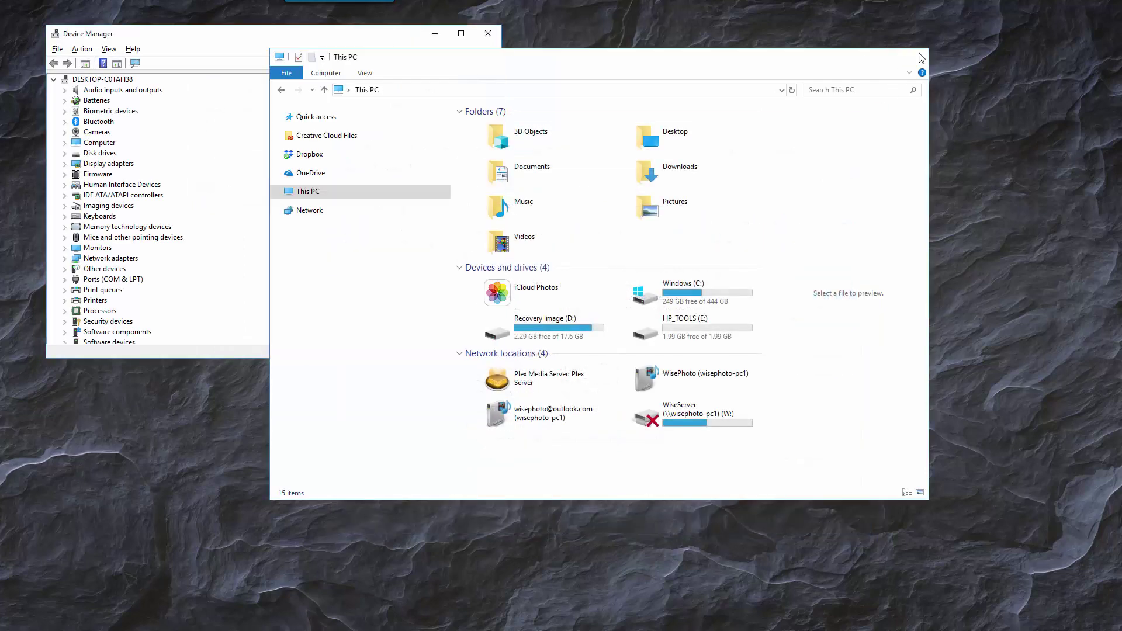
pyautogui.click(915, 56)
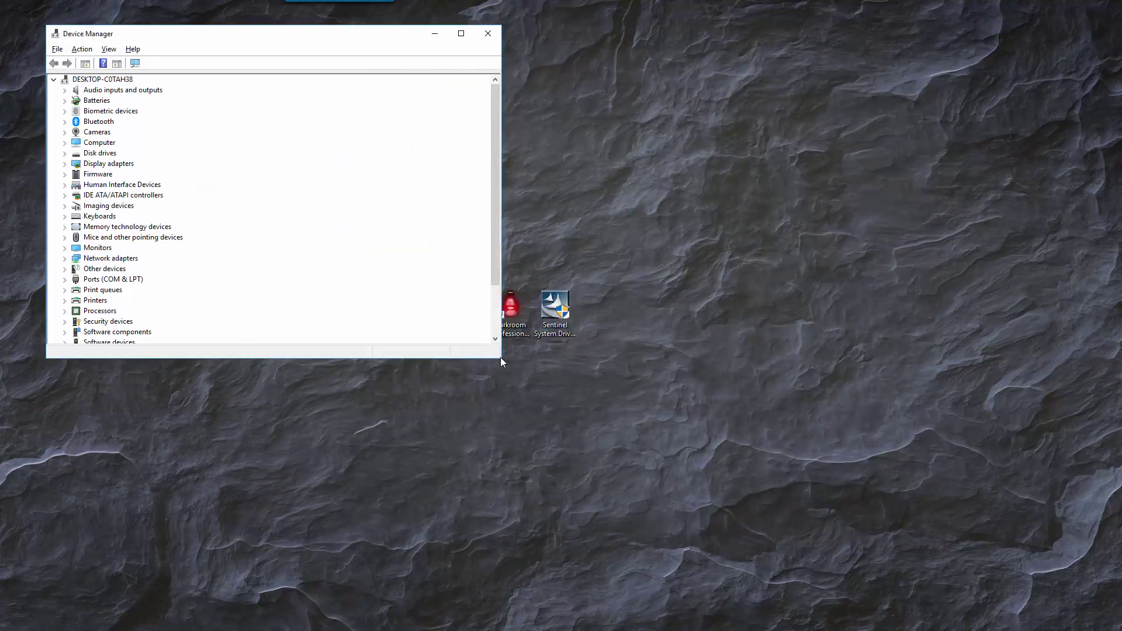
pyautogui.moveTo(500, 356); pyautogui.dragTo(738, 456)
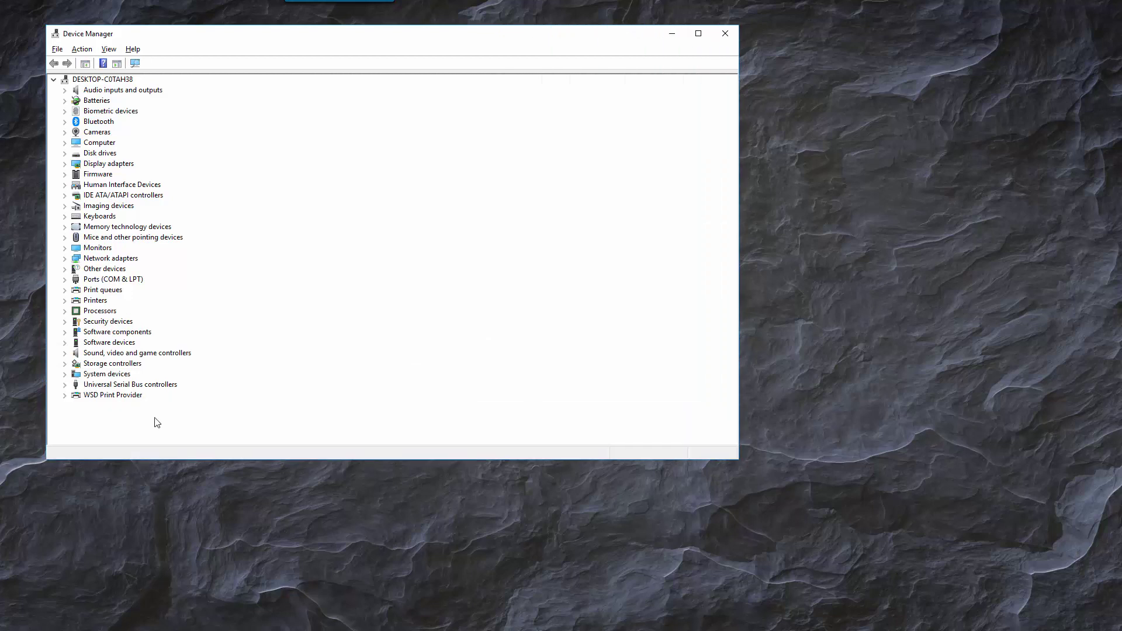
pyautogui.click(65, 383)
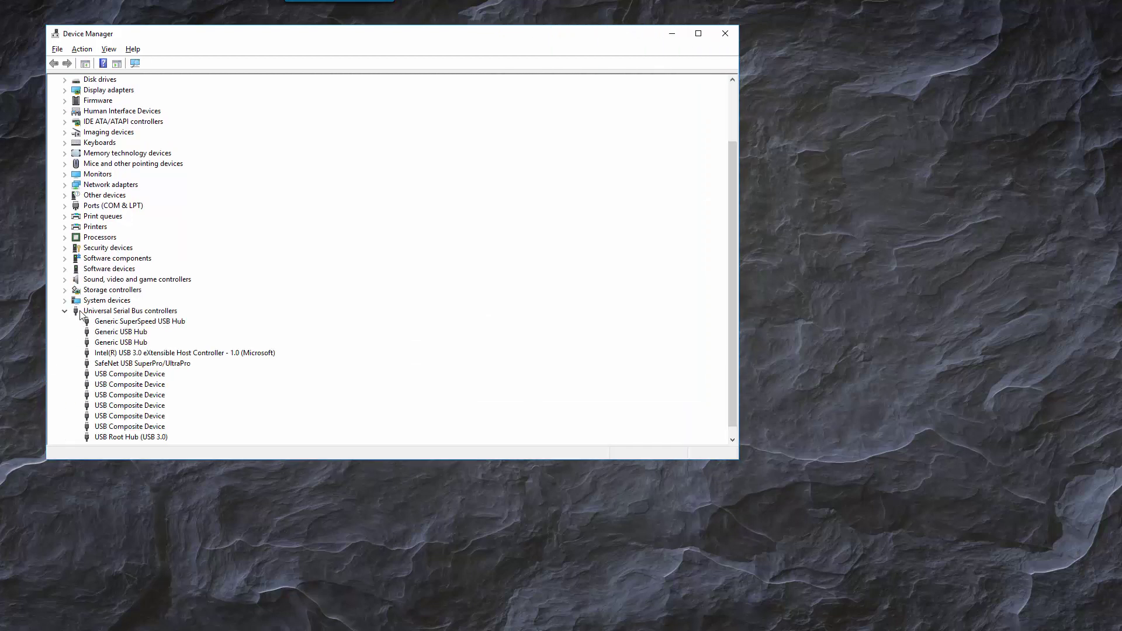
# - Choose Uninstall device from the SafeNet USB SuperPro/UltraPro right-click menu
pyautogui.click(105, 364)
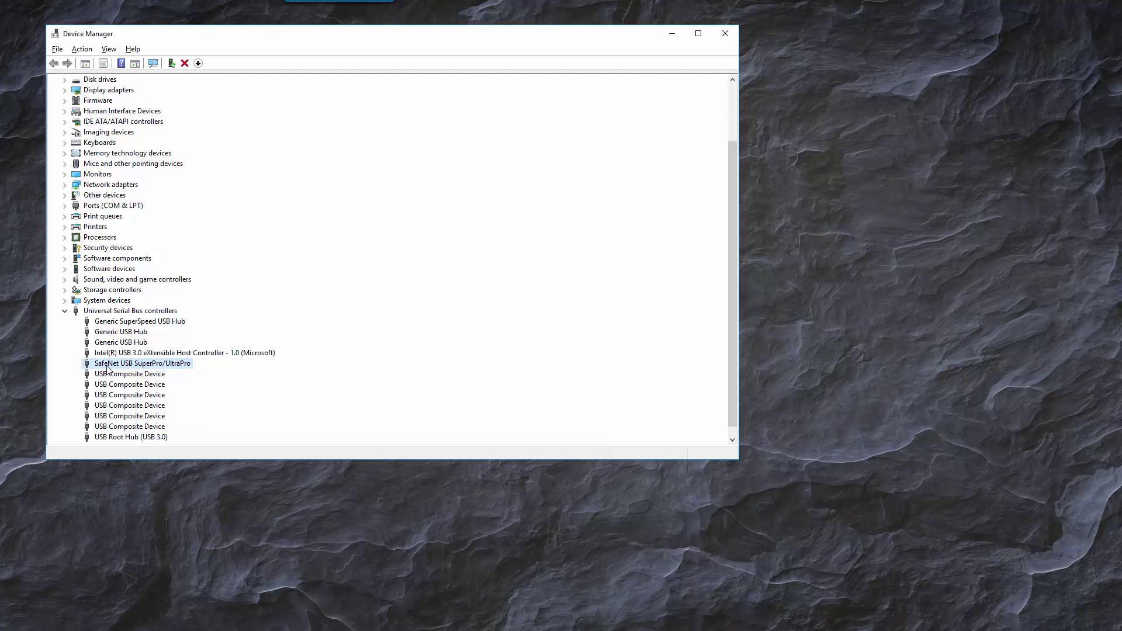
pyautogui.rightClick(110, 363)
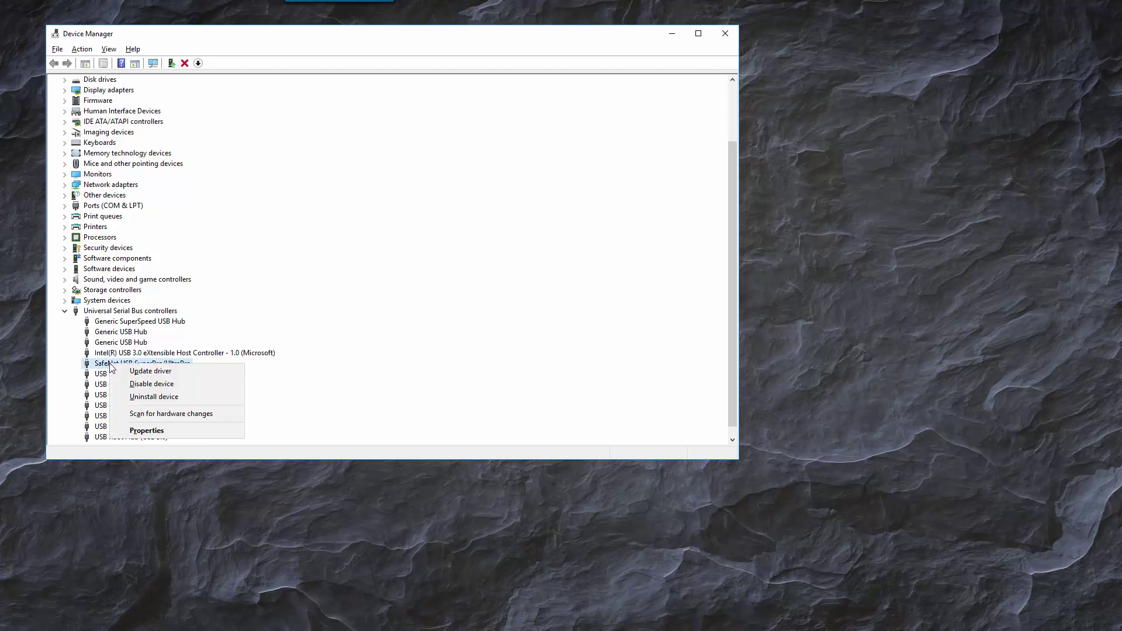
pyautogui.click(140, 397)
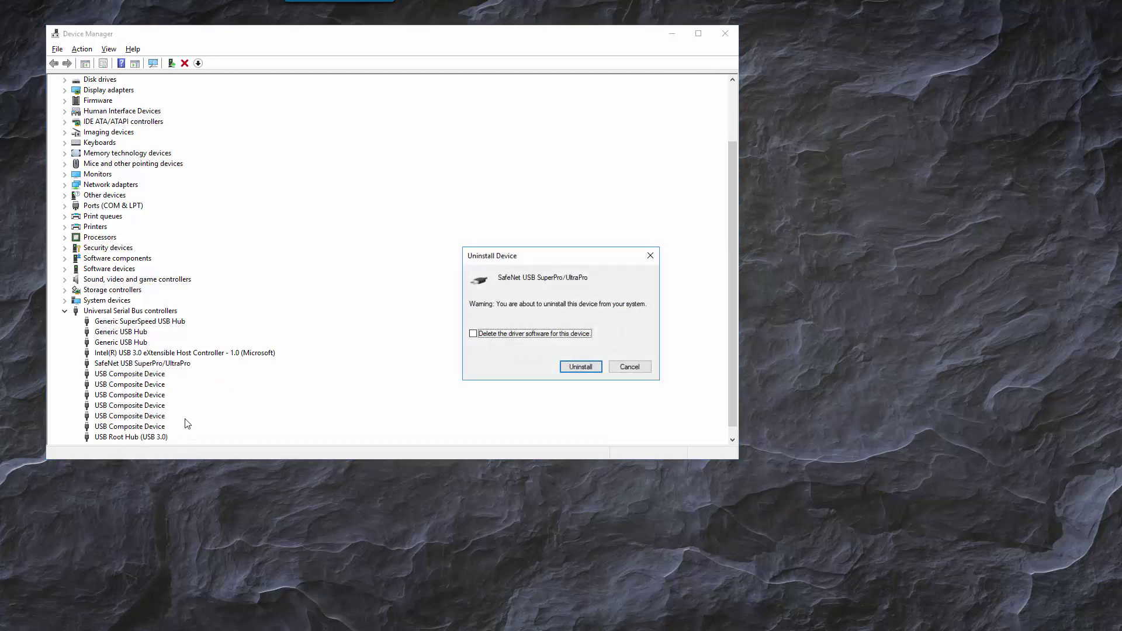